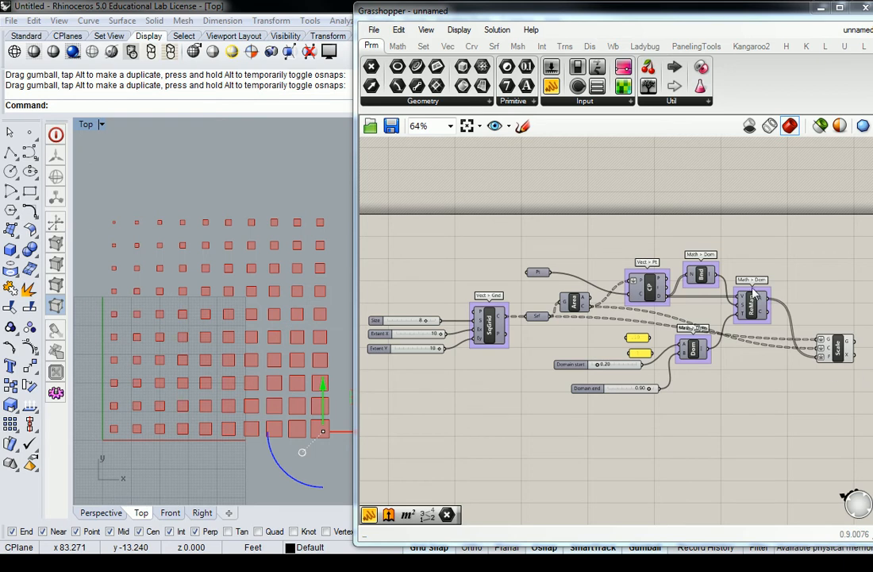
- Add an Extrude component to the canvas, placed past the Scale component with open space between them
right_click_drag(772, 371, 661, 360)
scroll(671, 256, "up", 2)
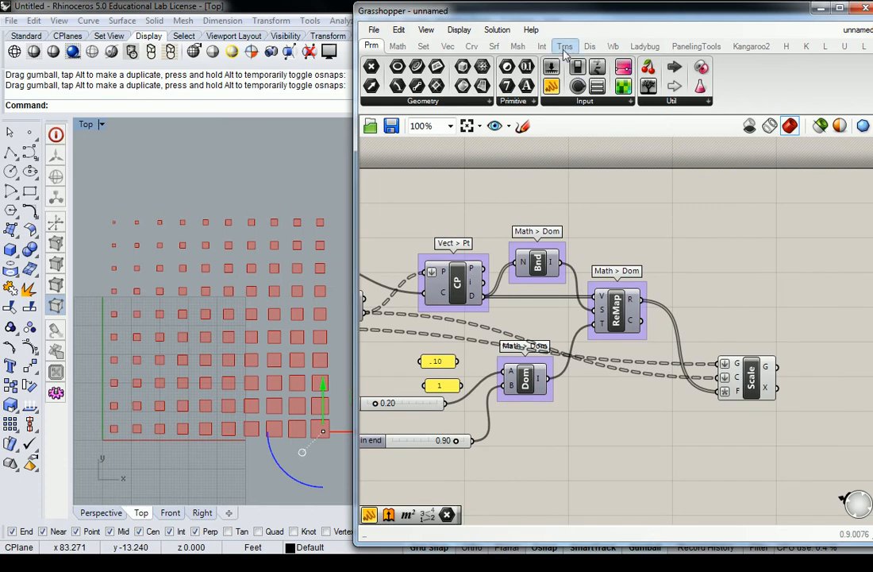
mouse_move(565, 50)
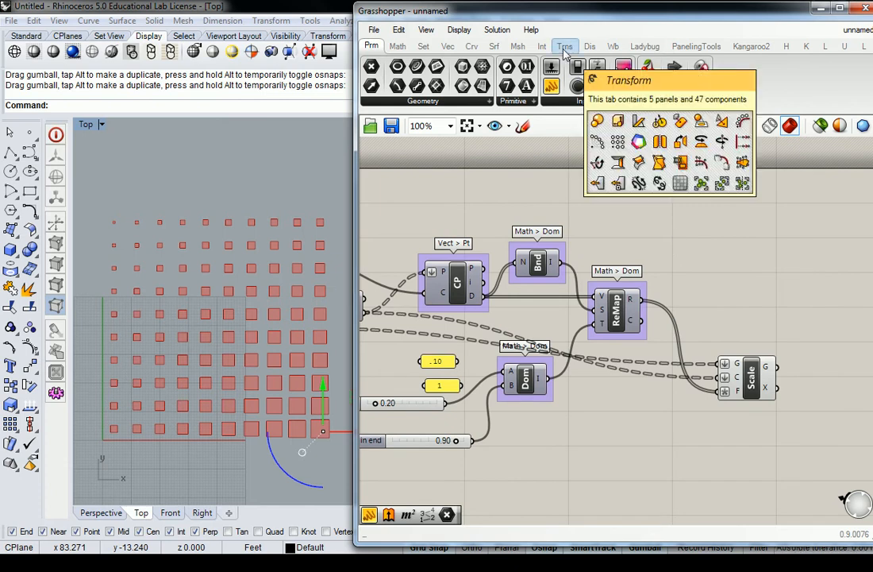
left_click(493, 46)
left_click(527, 102)
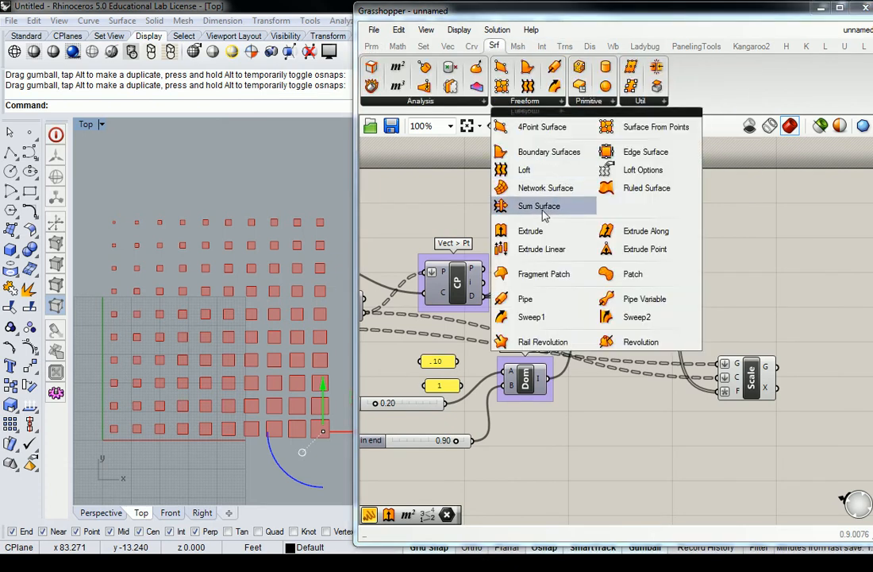
left_click_drag(531, 231, 790, 308)
right_click_drag(787, 304, 663, 275)
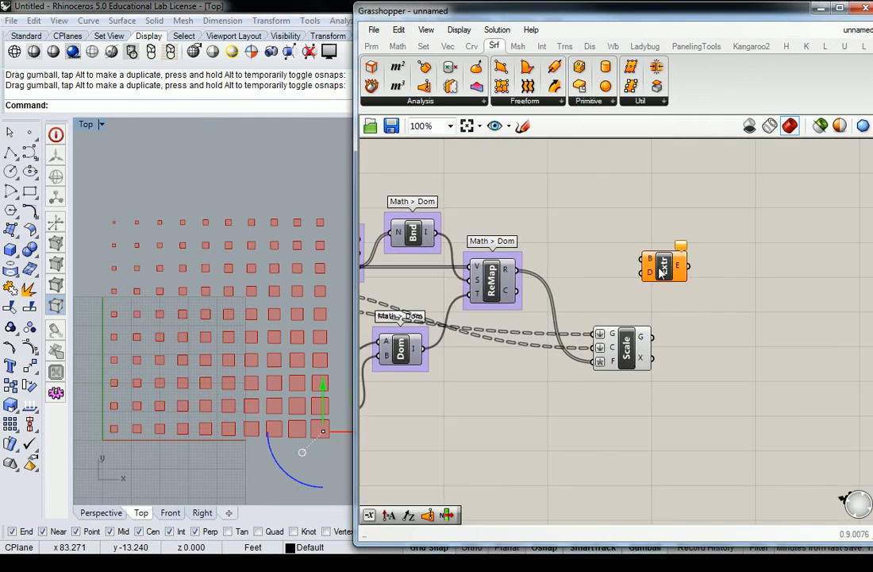
left_click_drag(663, 275, 755, 288)
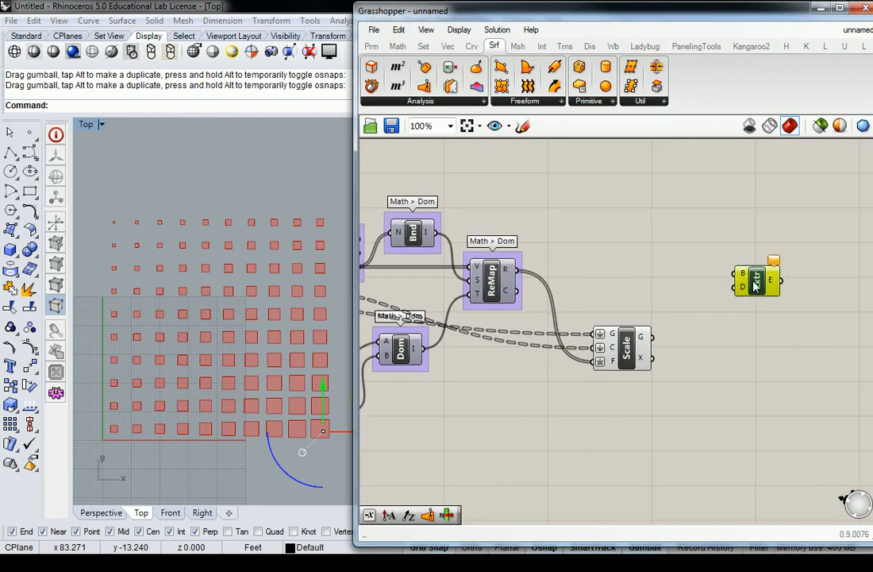
- Show the model in the Perspective viewport and move the attractor point to the middle of the square grid
double_click(87, 124)
left_click_drag(358, 162, 513, 162)
double_click(426, 125)
right_click_drag(450, 176, 120, 241, "shift")
scroll(246, 197, "down", 5)
right_click_drag(246, 197, 297, 191)
left_click_drag(347, 339, 314, 260)
mouse_move(308, 183)
right_mouse_down()
mouse_move(318, 208)
mouse_move(304, 202)
right_mouse_up()
scroll(808, 277, "down", 3)
- Add a Unit Z vector component to the canvas near the Extrude component
right_click_drag(810, 278, 730, 287)
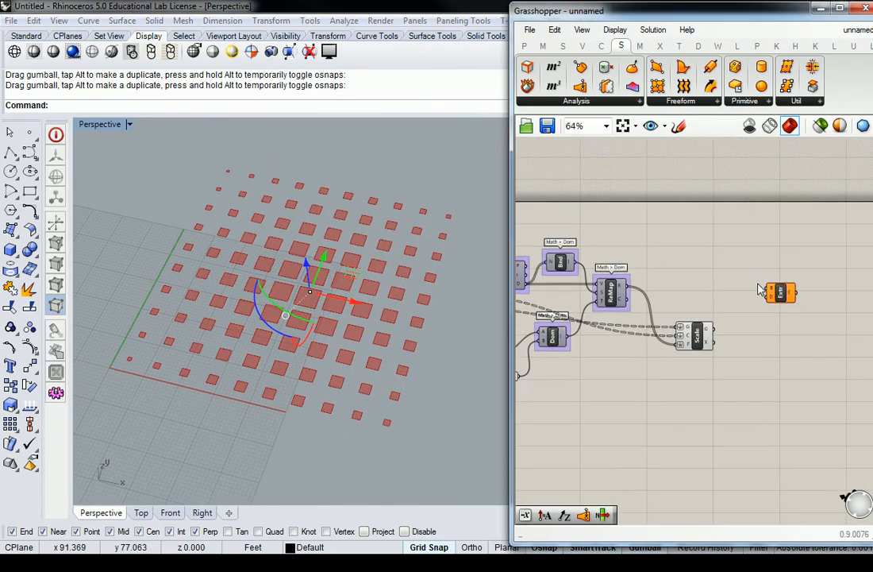
scroll(768, 290, "up", 2)
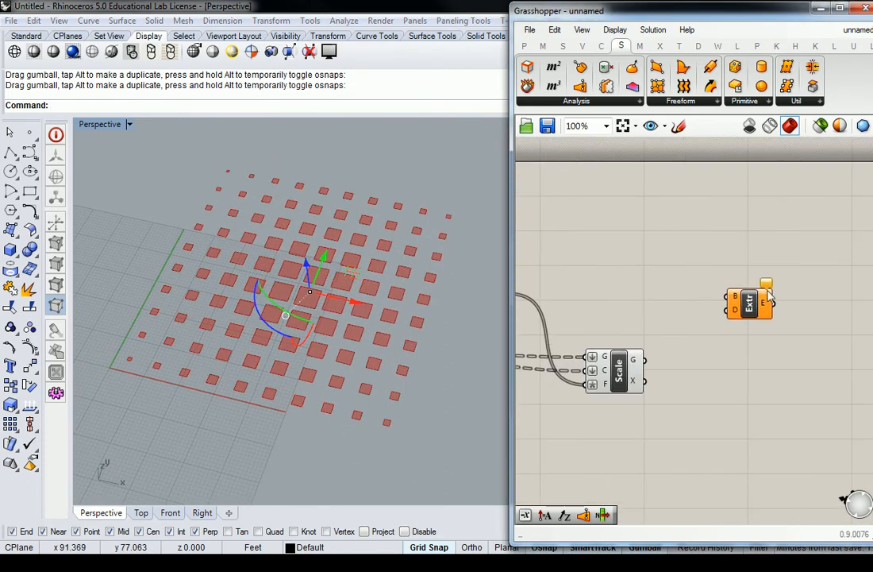
left_click(581, 45)
left_click_drag(512, 147, 285, 131)
left_click(584, 103)
right_click_drag(544, 160, 613, 166)
left_click(595, 104)
left_click(602, 224)
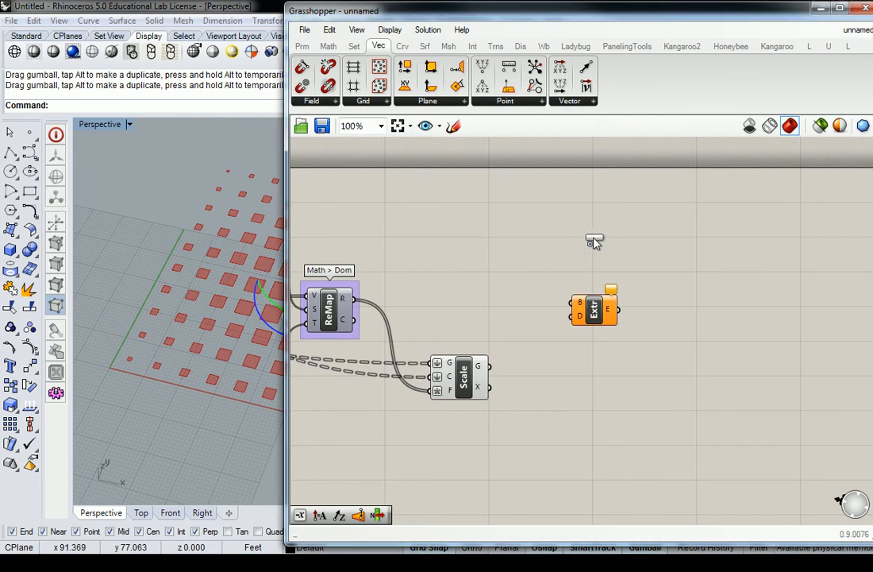
left_click(577, 296)
- Position Extrude after the Unit Z component and wire Unit Z's vector output to Extrude's direction input
left_click_drag(602, 313, 658, 280)
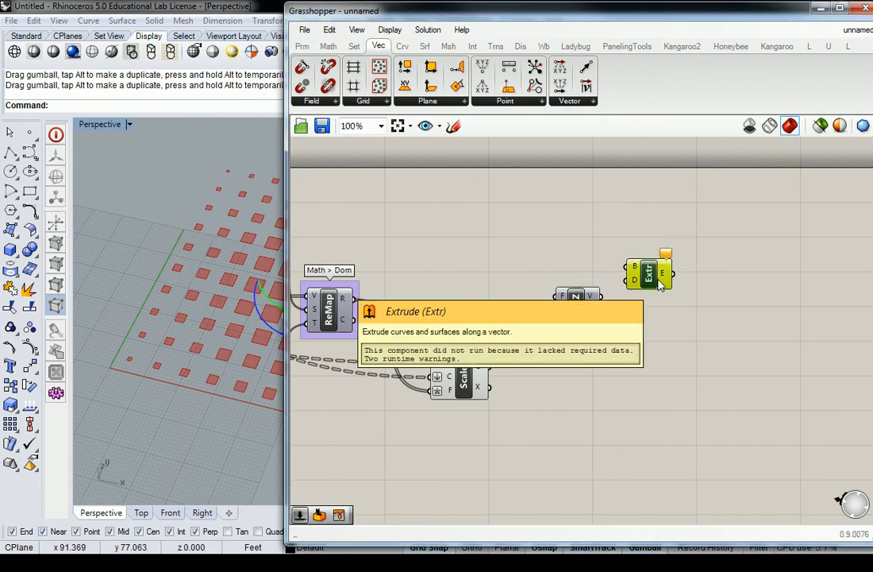
left_click(582, 296)
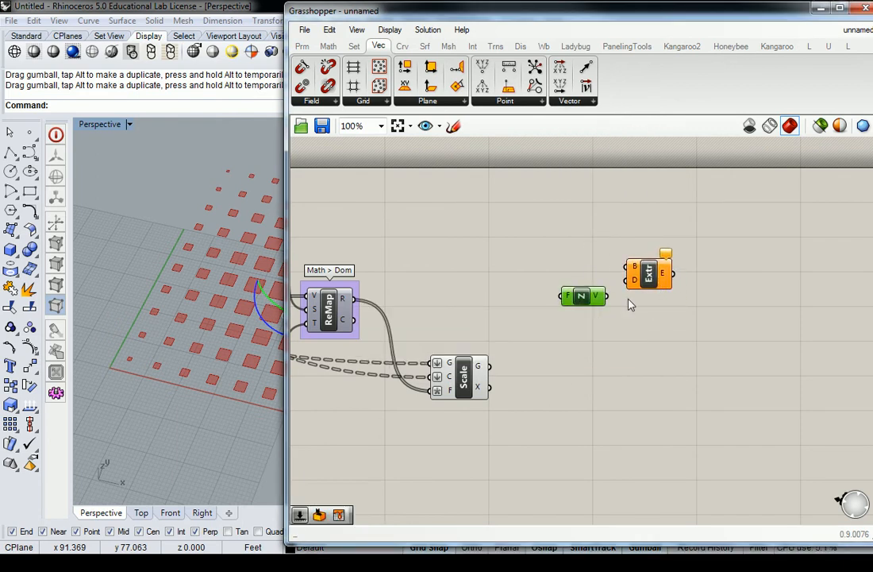
left_click_drag(610, 297, 620, 281)
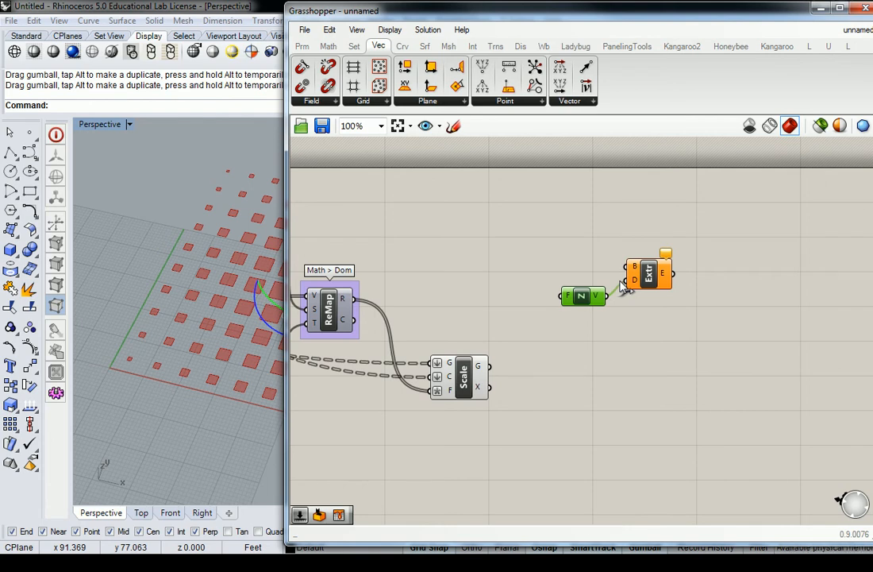
left_click(526, 306)
left_click_drag(620, 281, 585, 302)
right_click_drag(578, 312, 679, 303)
left_click(622, 327)
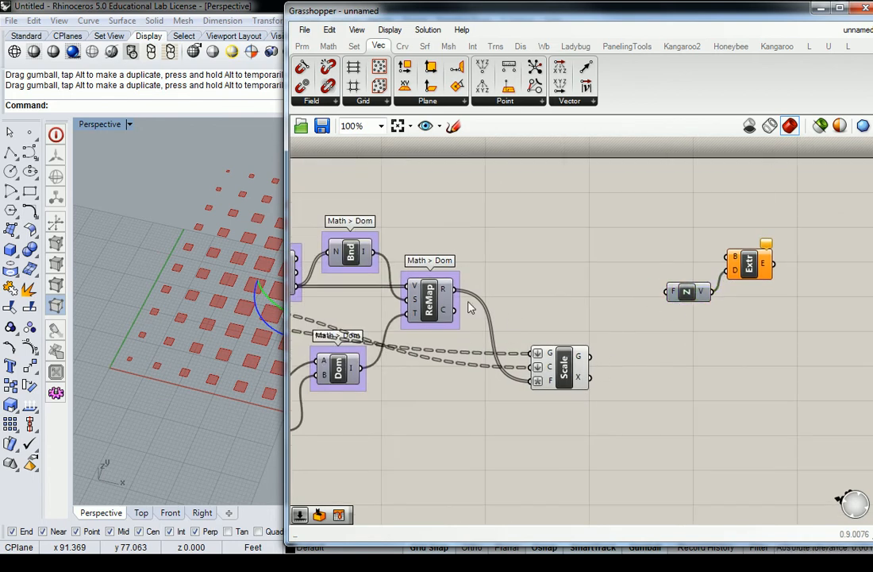
- Try to wire the existing ReMap's mapped output to the Unit Z factor input
mouse_move(445, 294)
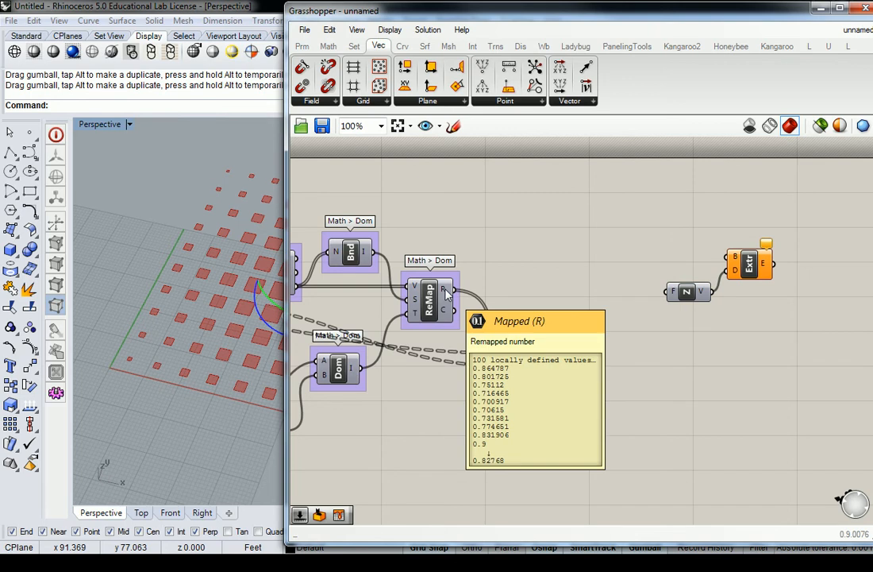
left_click_drag(451, 289, 669, 291)
right_click_drag(679, 268, 645, 310)
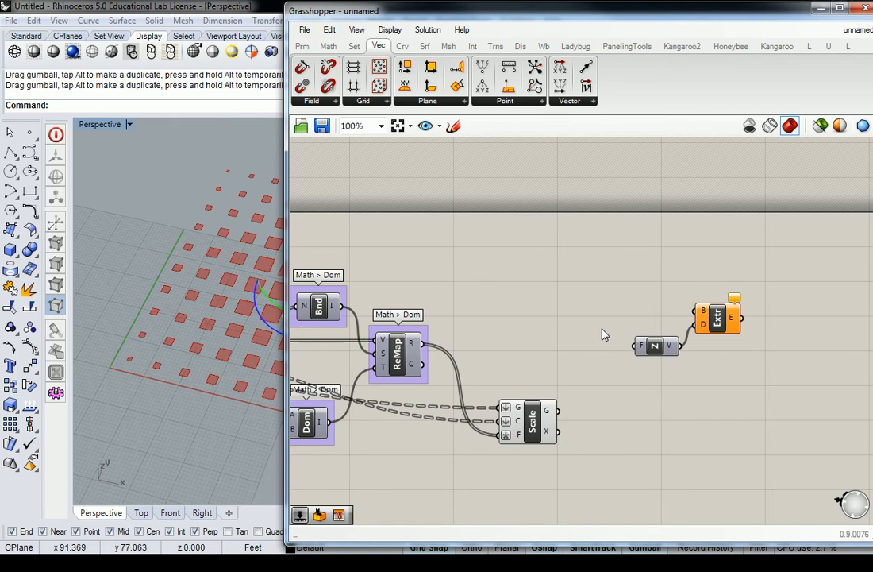
- Duplicate the ReMap and Construct Domain components with their input wires and arrange the copies above the originals
right_click_drag(604, 335, 751, 300)
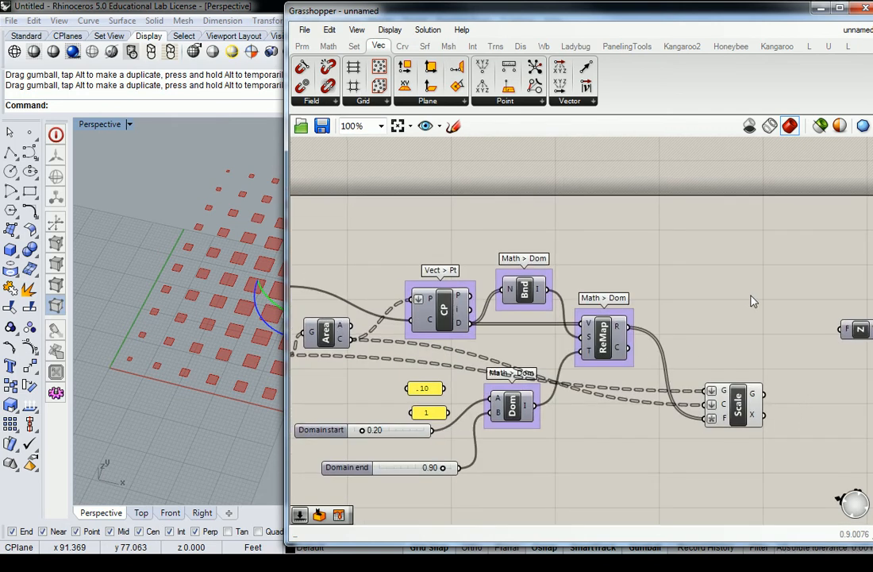
left_click(606, 339)
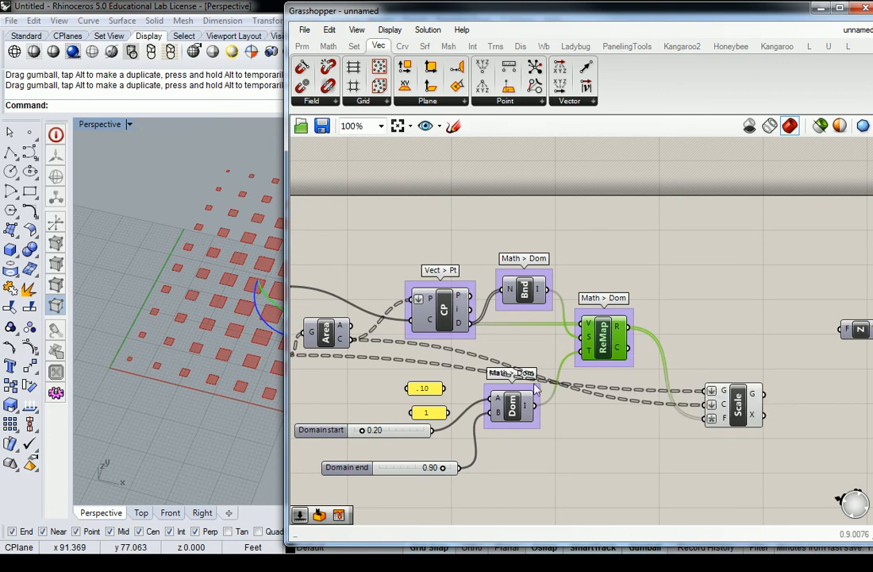
left_click(513, 403, "shift")
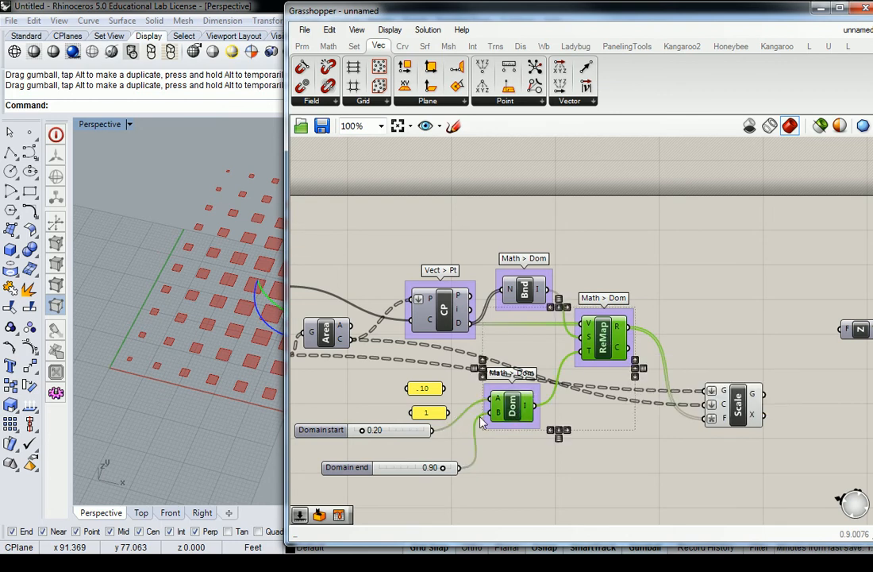
right_click_drag(567, 386, 469, 419)
left_click_drag(509, 376, 680, 290, "alt")
left_click(602, 321)
left_click_drag(587, 358, 604, 248)
right_click_drag(604, 248, 706, 250)
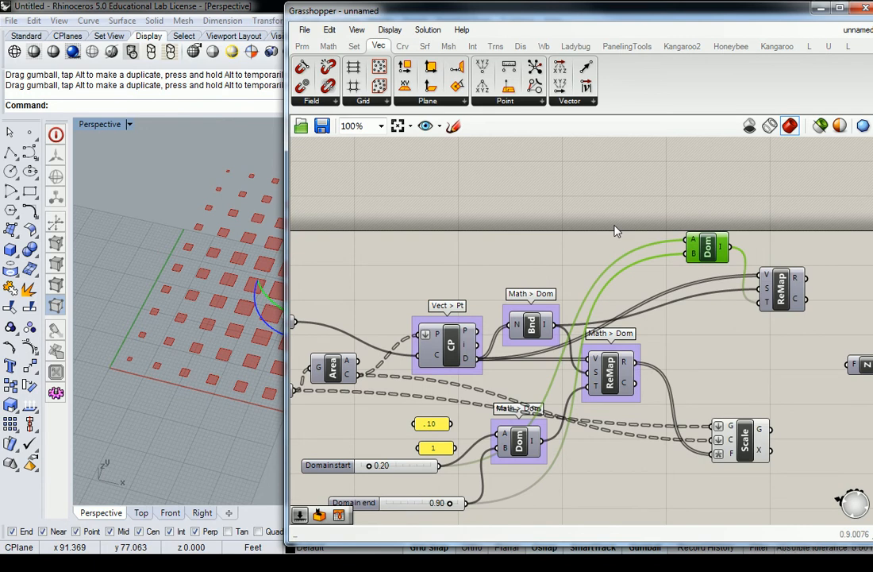
- Create a number slider with value 10 and maximum 100, and connect it to the duplicated domain's start input
right_click_drag(181, 198, 185, 380)
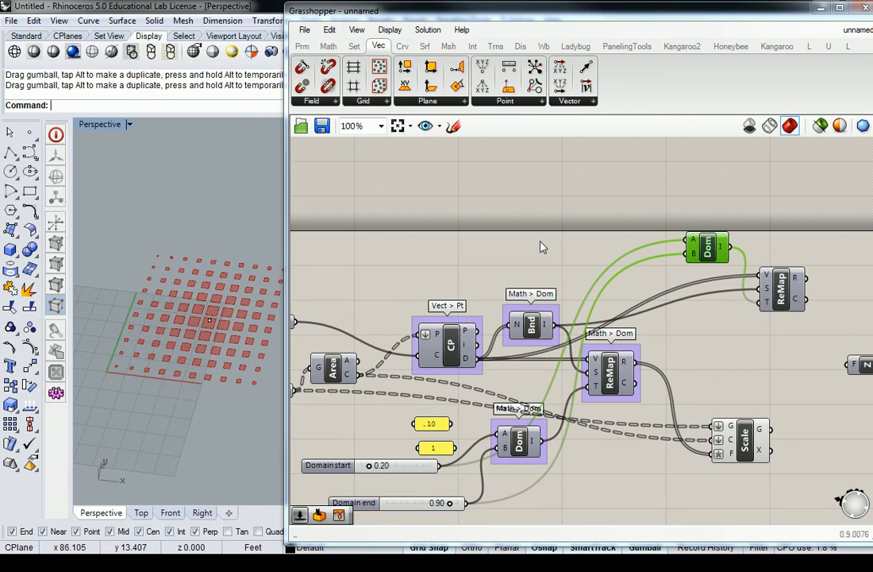
left_click(582, 238)
double_click(605, 233)
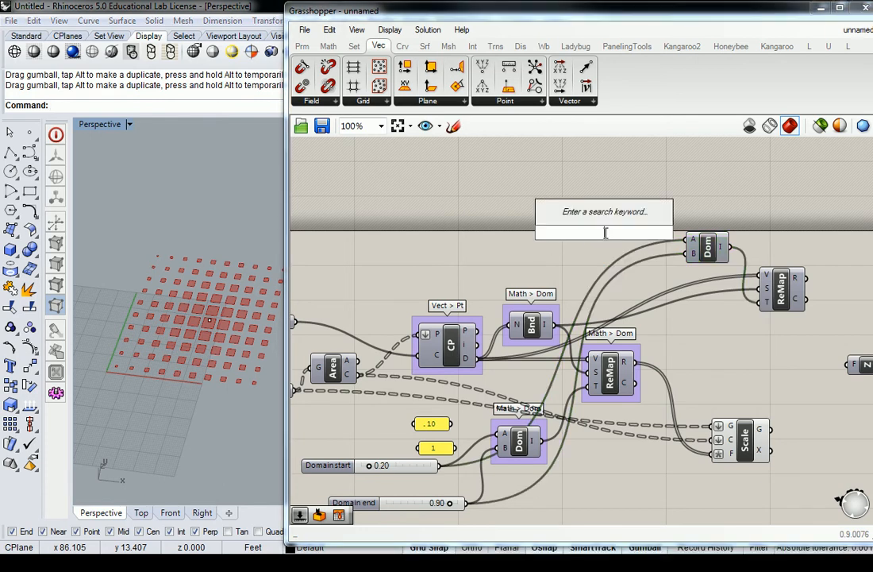
type("10<100")
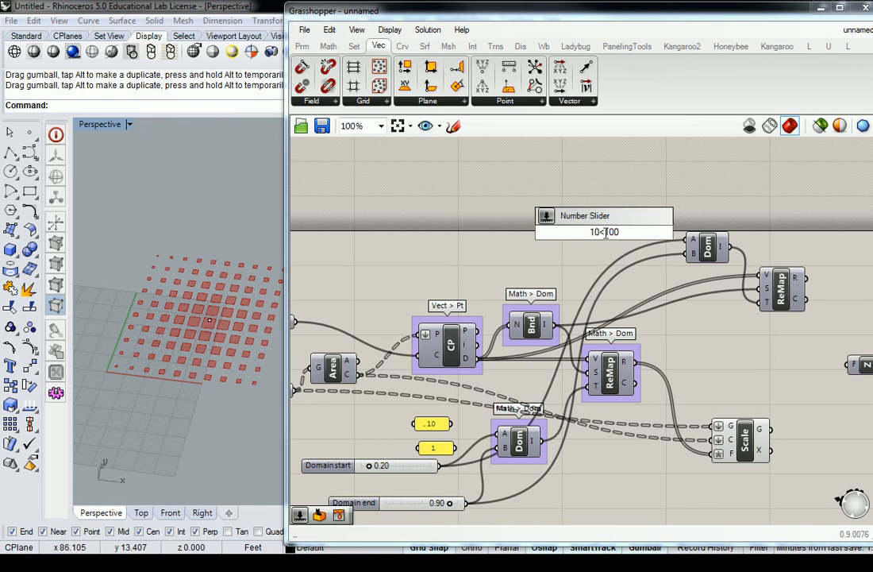
key("Return")
left_click_drag(649, 233, 637, 249)
- Duplicate the new slider, set the copy to 99, and connect it to the duplicated domain's end input
key("ctrl+c")
key("ctrl+v")
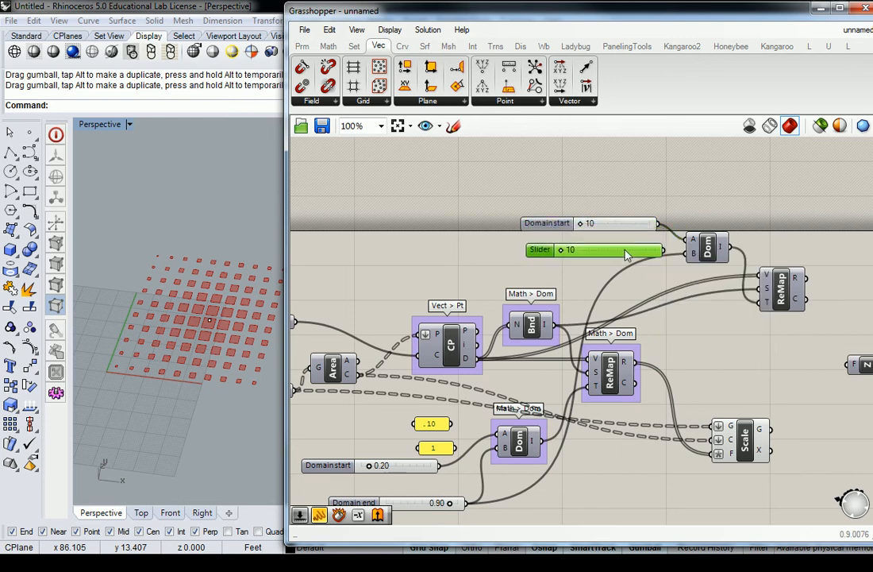
left_click_drag(562, 251, 656, 251)
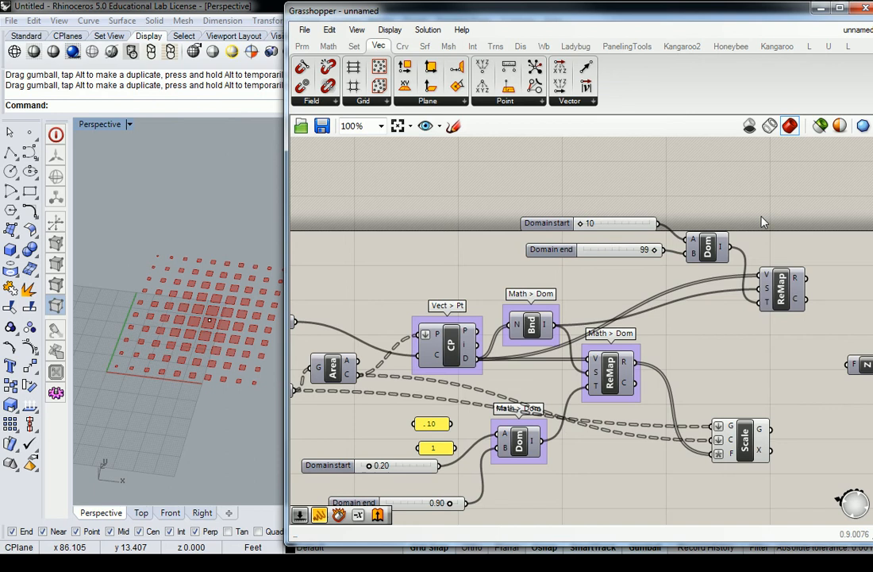
- Wire the duplicated ReMap's mapped output to Unit Z's factor, and Scale's geometry output to Extrude's base input
right_click_drag(618, 238, 469, 240)
left_click_drag(659, 280, 696, 365)
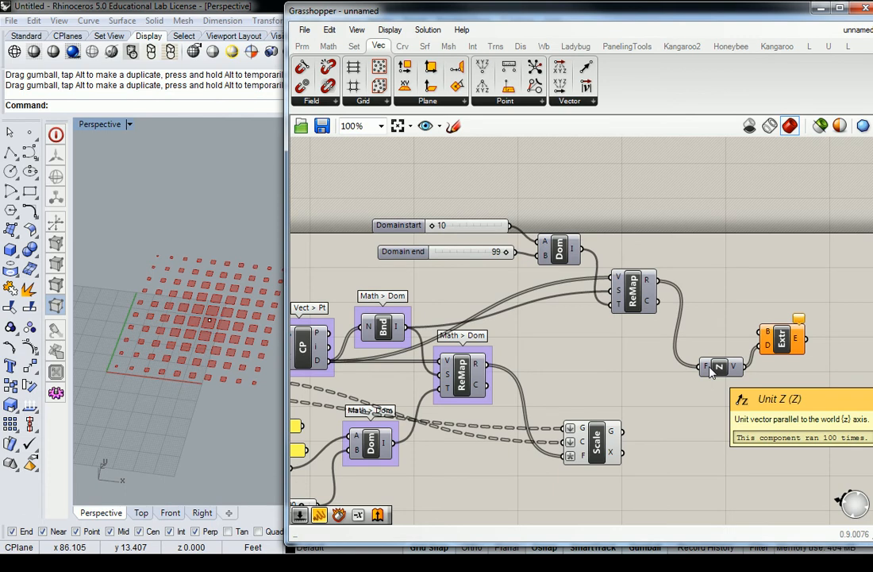
right_click_drag(618, 439, 578, 442)
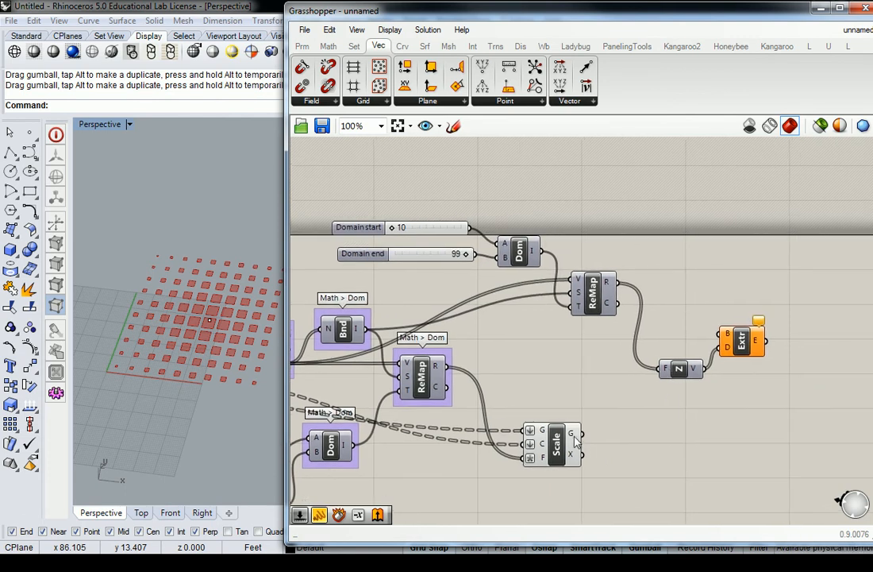
mouse_move(574, 441)
left_click_drag(582, 434, 720, 339)
- Examine the extruded columns from several angles in an enlarged Perspective viewport
right_click_drag(219, 299, 225, 357)
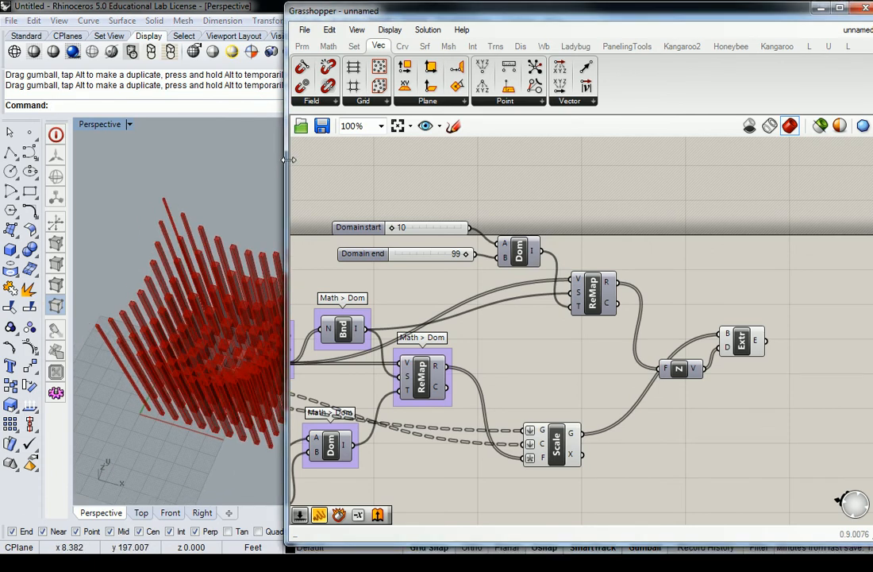
left_click_drag(288, 156, 467, 189)
right_click_drag(232, 361, 321, 412)
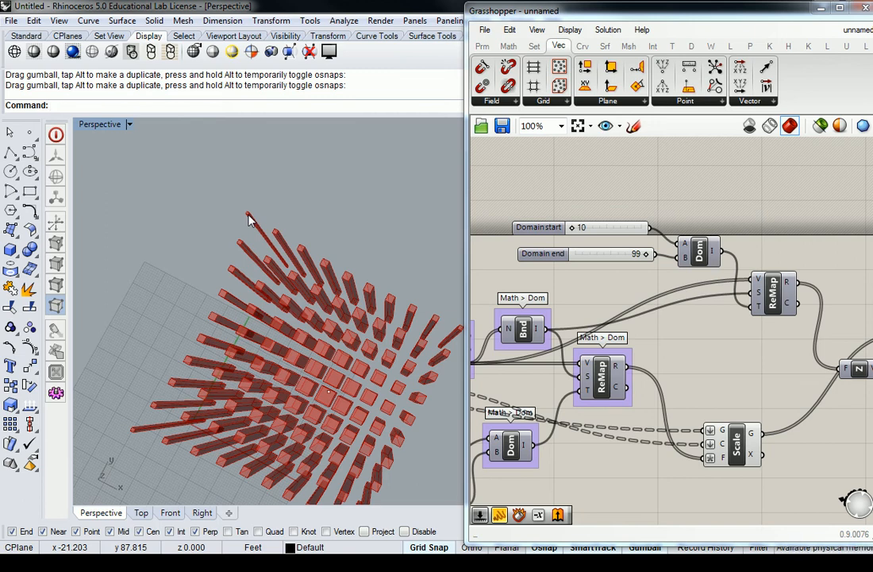
right_click_drag(316, 321, 234, 302)
right_click_drag(327, 288, 309, 290)
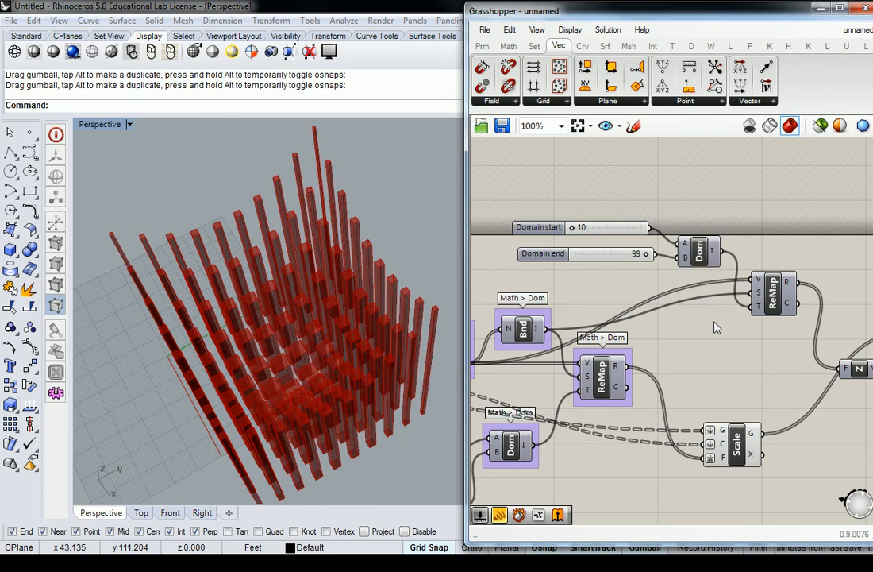
- Move the Unit Z component up so it lines up with the duplicated ReMap's mapped output
right_click_drag(769, 338, 670, 320)
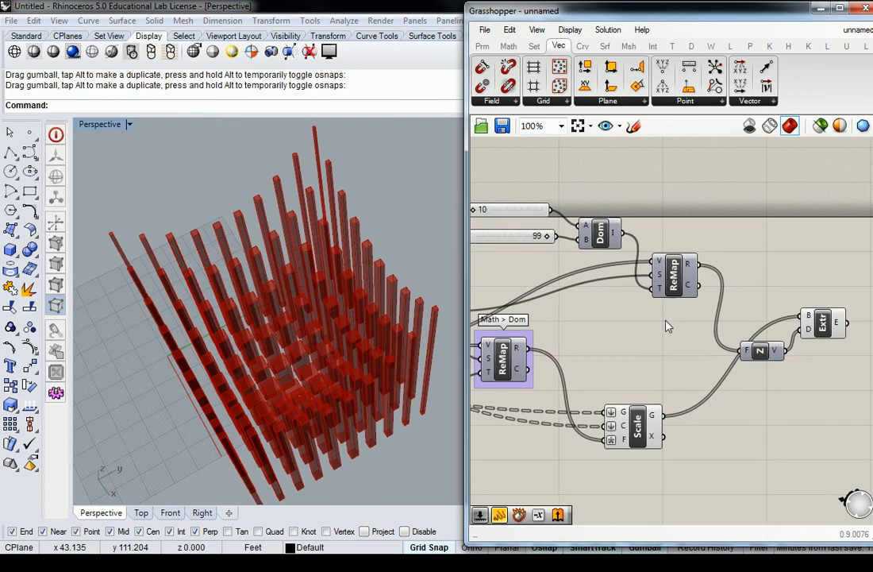
left_click_drag(765, 351, 747, 264)
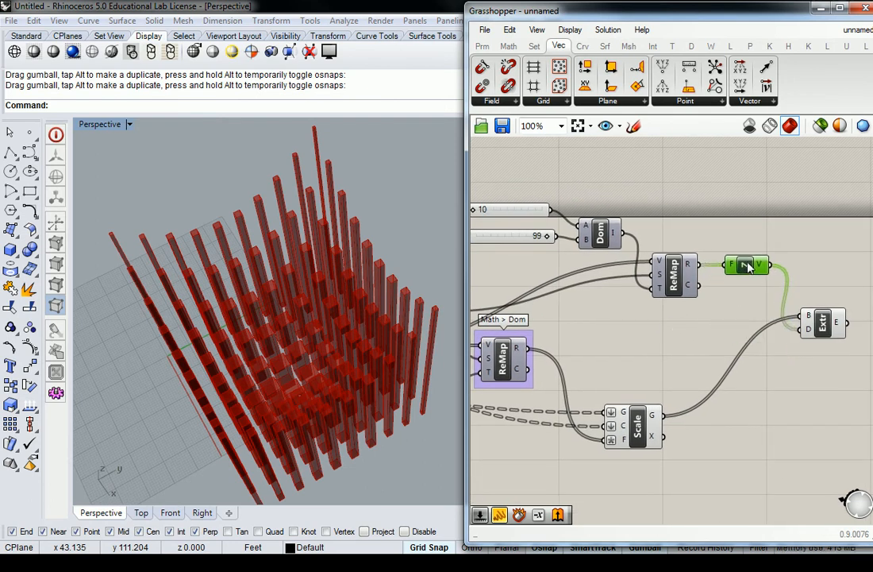
left_click(760, 301)
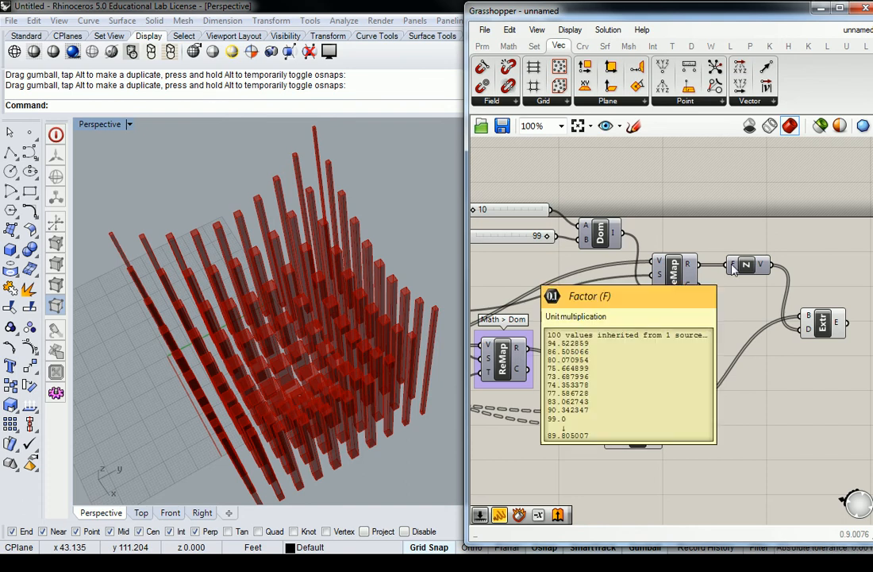
- Inspect the values at Unit Z's factor input and at the duplicated ReMap's mapped output
right_click_drag(634, 256, 617, 280)
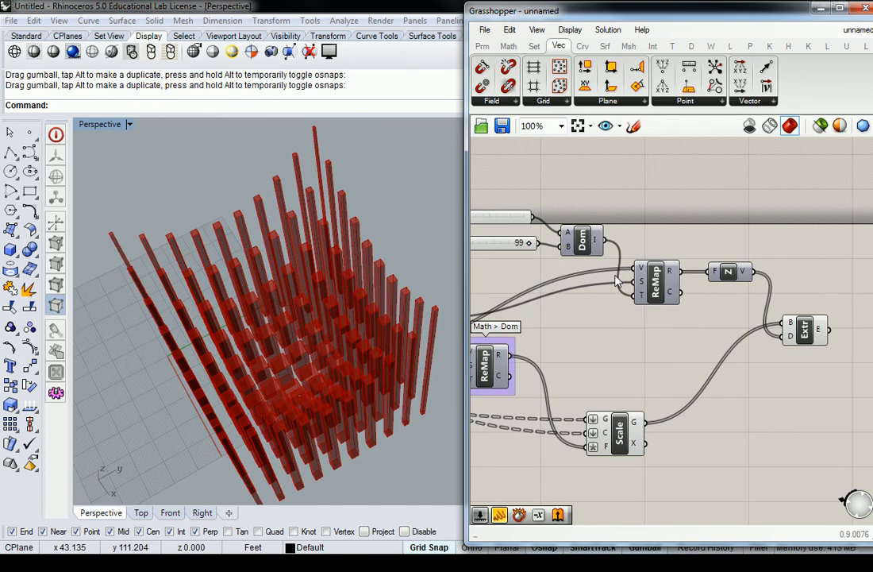
mouse_move(717, 274)
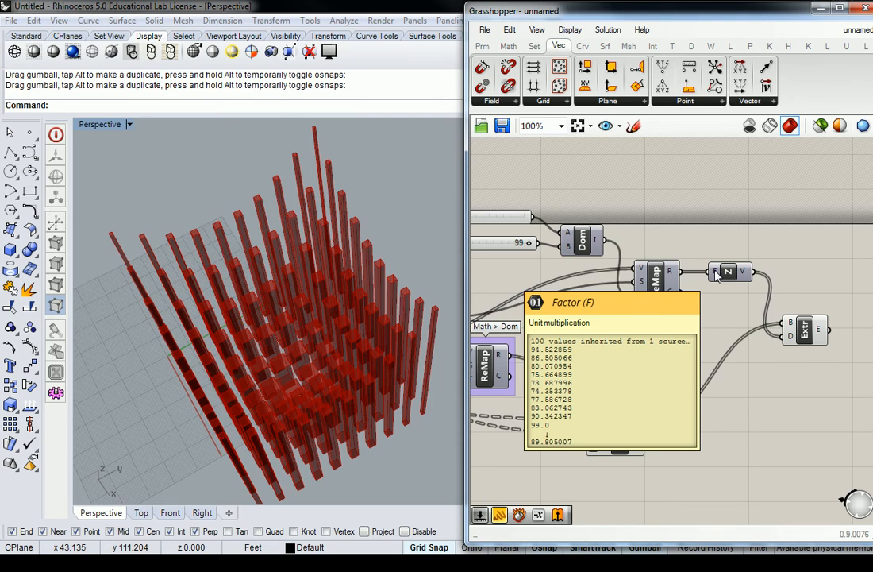
right_click_drag(717, 274, 752, 322)
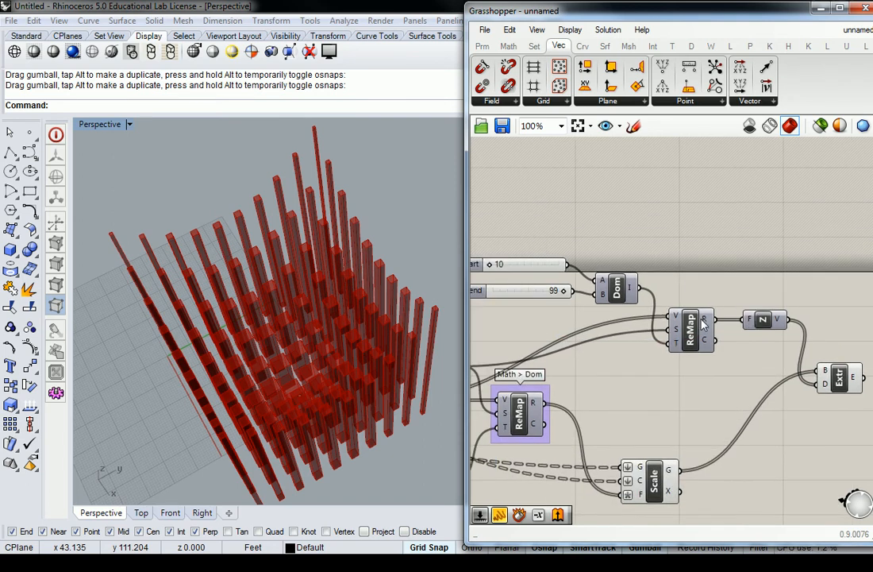
mouse_move(703, 321)
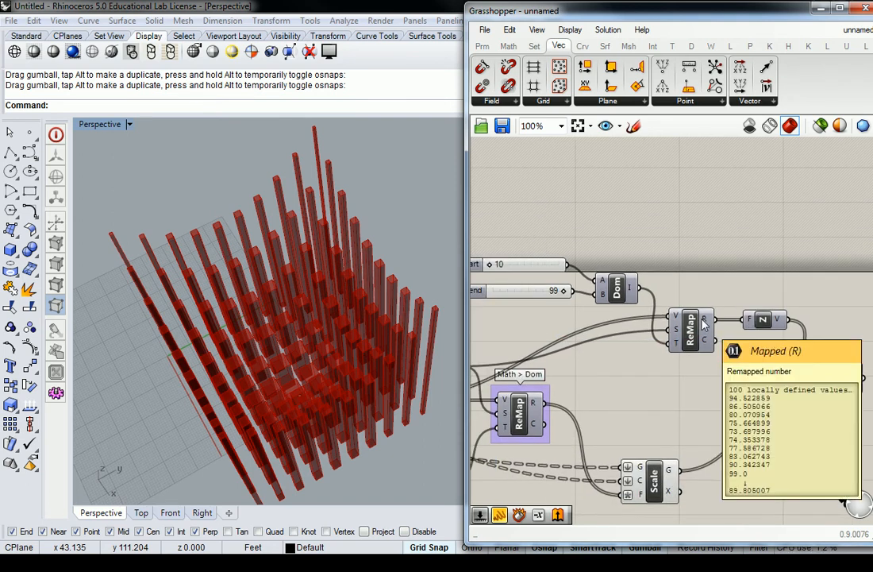
- Add a Subtraction component to the canvas just above the duplicated ReMap
right_click_drag(538, 290, 560, 293)
right_click_drag(668, 430, 685, 343)
left_click(692, 410)
right_click_drag(704, 299, 689, 375)
left_click(692, 381)
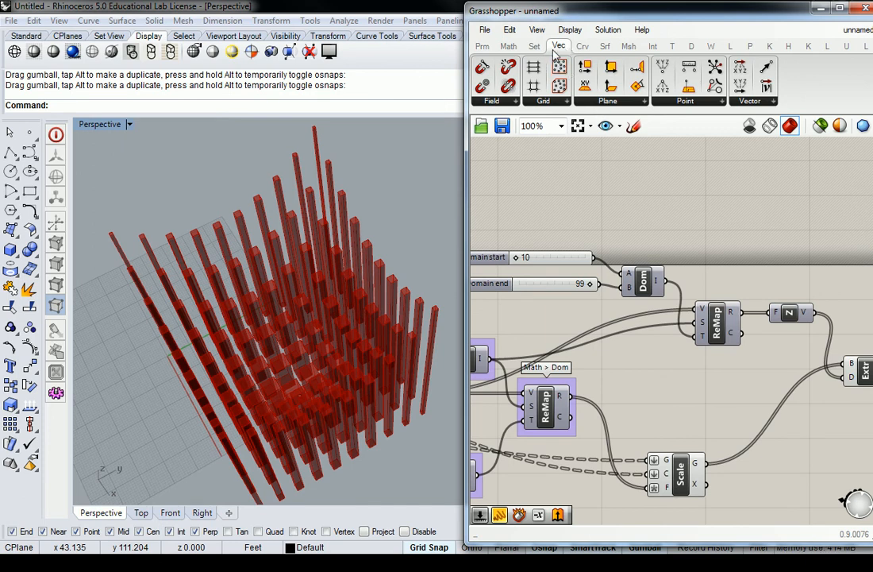
left_click(508, 47)
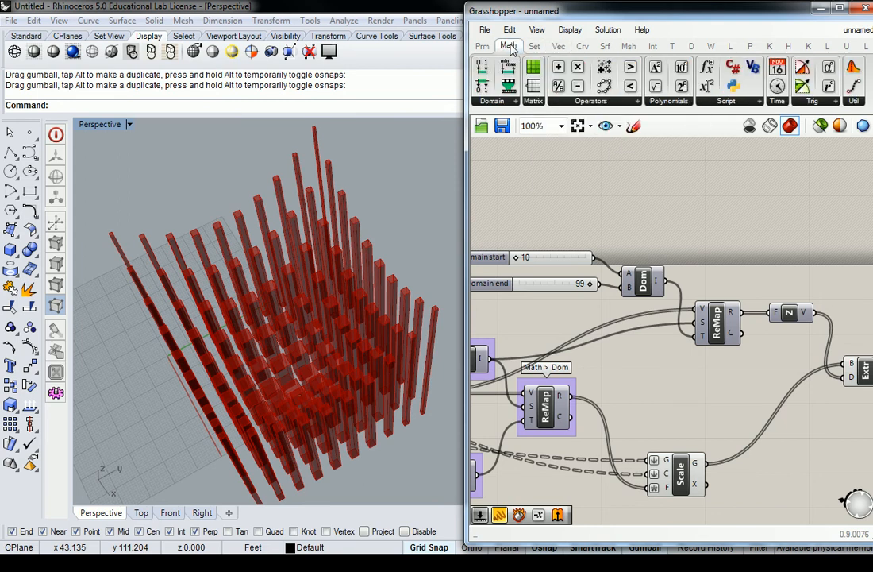
left_click(637, 102)
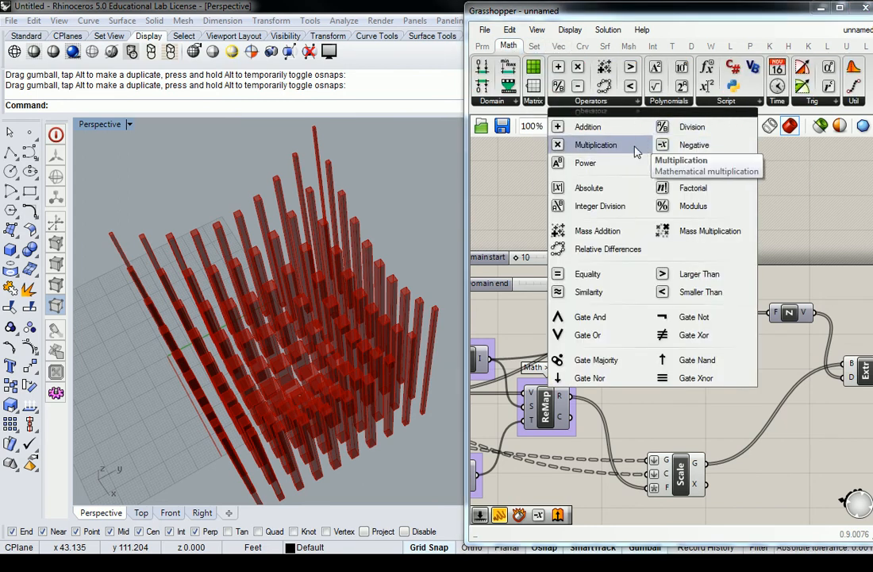
left_click_drag(664, 162, 741, 262)
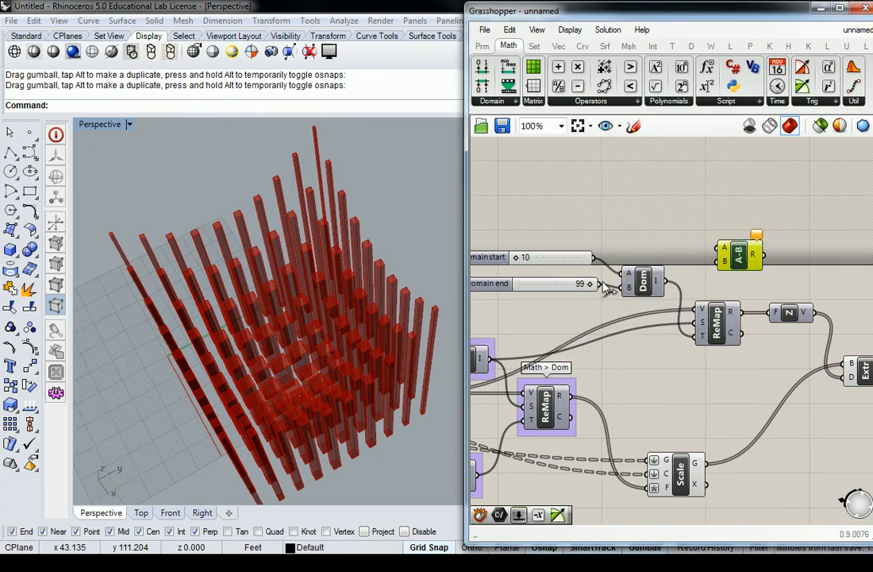
- Wire the height Domain end slider to Subtraction's A input and the duplicated ReMap's mapped output to its B input
left_click_drag(602, 284, 719, 249)
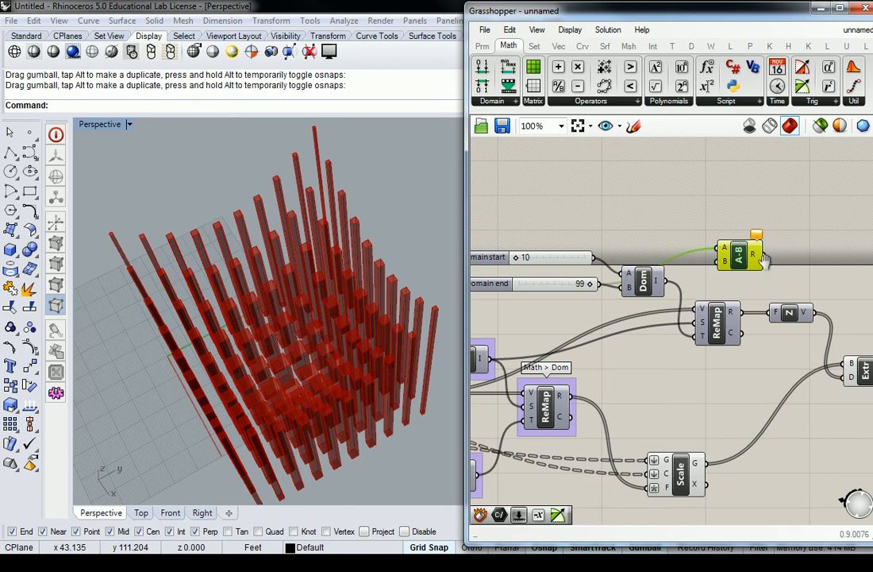
right_click_drag(766, 263, 712, 270)
left_click_drag(688, 319, 713, 284)
right_click_drag(749, 294, 706, 299)
- Rearrange the components: raise the height Domain, place Subtraction beyond the duplicated ReMap, and shift Unit Z further right
left_click_drag(696, 322, 715, 316)
left_click_drag(681, 287, 675, 315)
left_click_drag(540, 291, 544, 264)
left_click_drag(676, 307, 679, 297)
left_click_drag(728, 324, 773, 307)
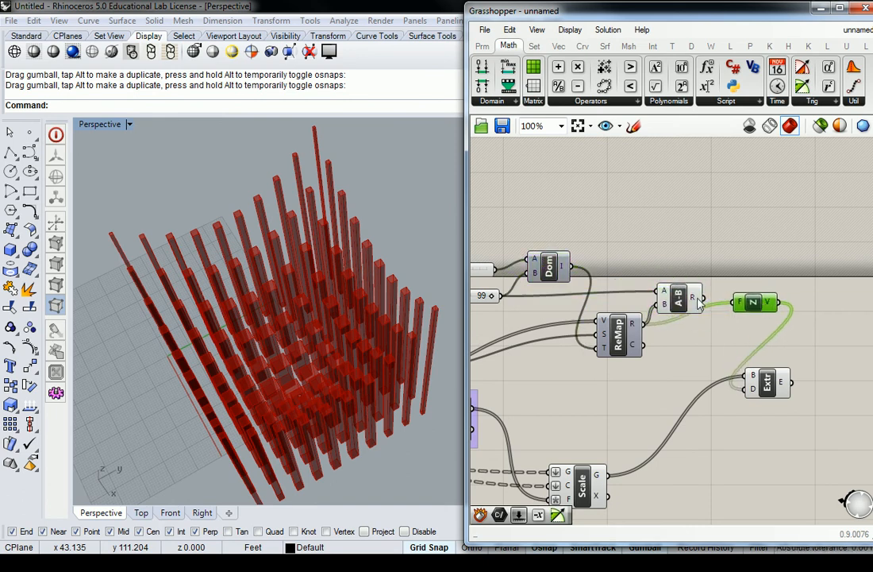
- Wire Subtraction's result to Unit Z's factor input and move the Extrude component further right on the canvas
left_click_drag(706, 300, 727, 299)
right_click_drag(304, 284, 306, 384)
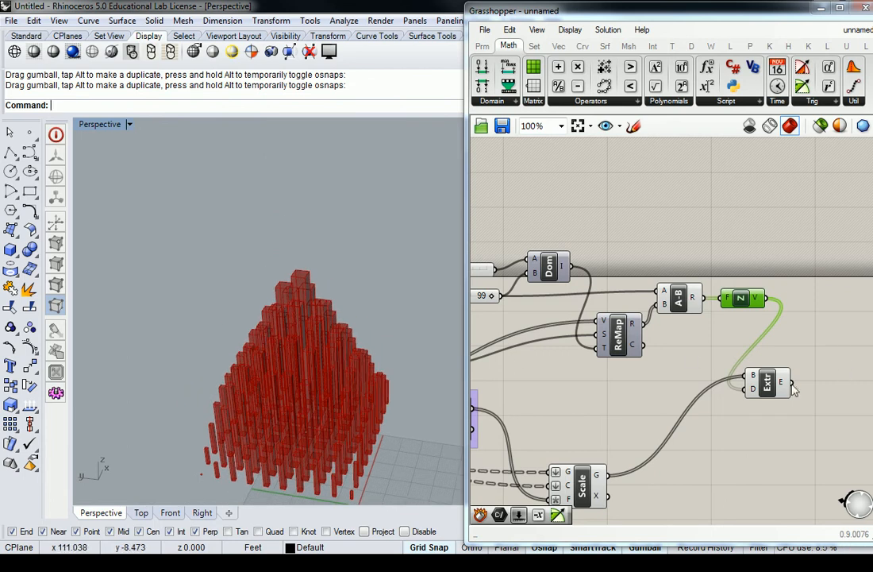
left_click(763, 385)
left_click_drag(764, 384, 814, 386)
- Examine the inverted column heights from several angles and distances in the Perspective viewport
right_click_drag(287, 337, 297, 358)
scroll(297, 358, "up", 5)
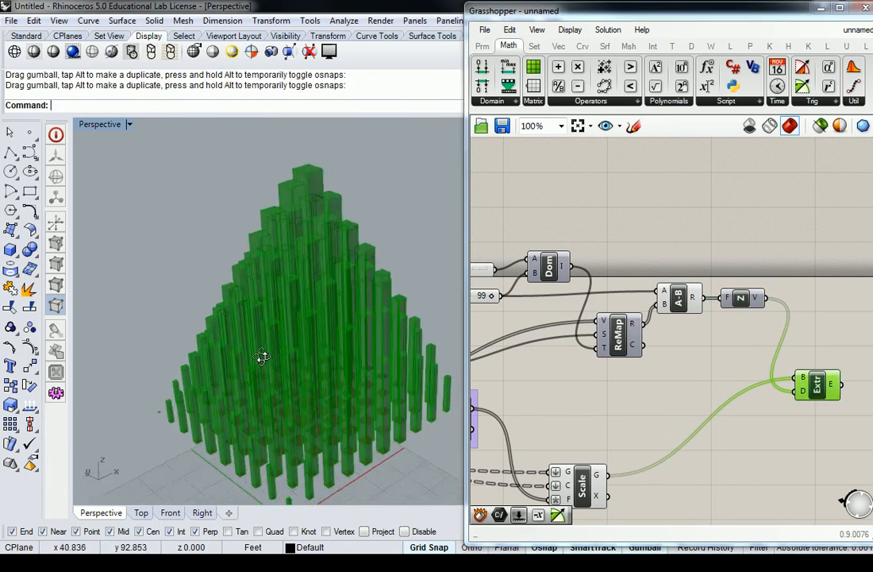
right_click_drag(274, 376, 387, 365, "shift")
scroll(282, 343, "down", 4)
scroll(284, 353, "up", 2)
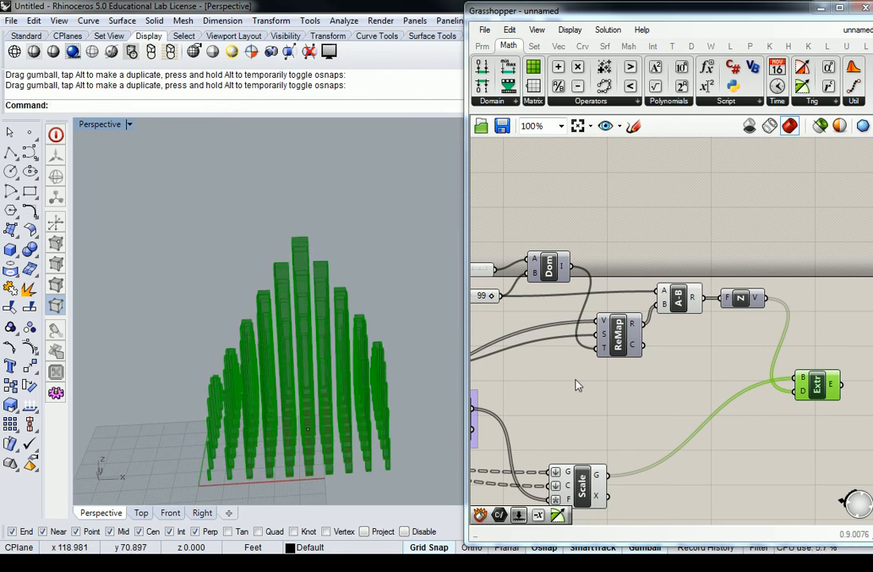
right_click_drag(374, 240, 390, 224)
left_click(725, 378)
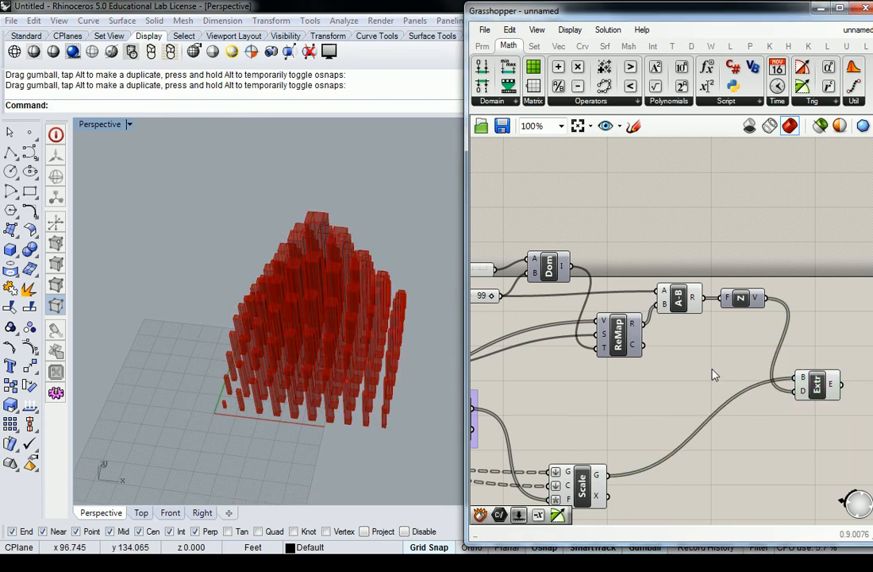
- Set the height domain's Domain start slider to 27 and its Domain end slider to about 69
right_click_drag(549, 304, 624, 284)
right_click_drag(556, 250, 647, 269)
left_click_drag(659, 302, 627, 313)
left_click_drag(586, 270, 634, 296)
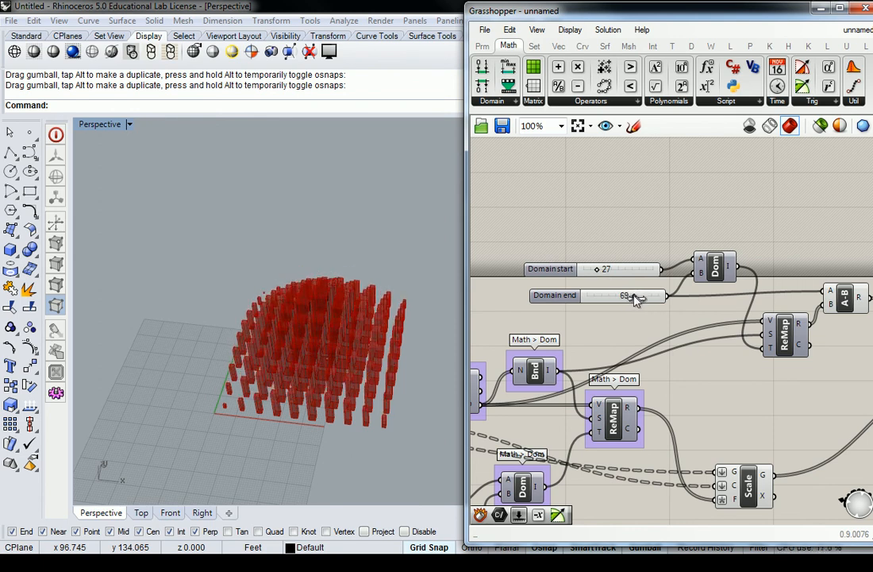
- Set the Domain end slider of the domain that controls the square scaling to 0.98
scroll(655, 235, "down", 3)
right_click_drag(477, 421, 583, 399)
scroll(583, 400, "up", 4)
mouse_move(620, 409)
left_mouse_down()
mouse_move(555, 408)
mouse_move(632, 408)
left_mouse_up()
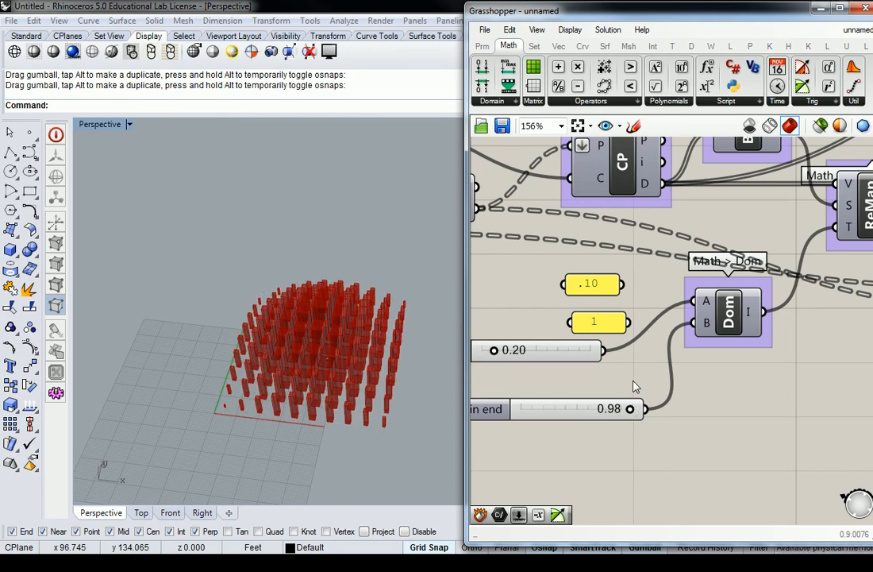
- Examine the updated columns up close in Perspective and move the Extrude component slightly down and right on the canvas
scroll(636, 384, "down", 2)
right_click_drag(700, 322, 548, 373)
scroll(548, 373, "down", 4)
scroll(702, 329, "up", 3)
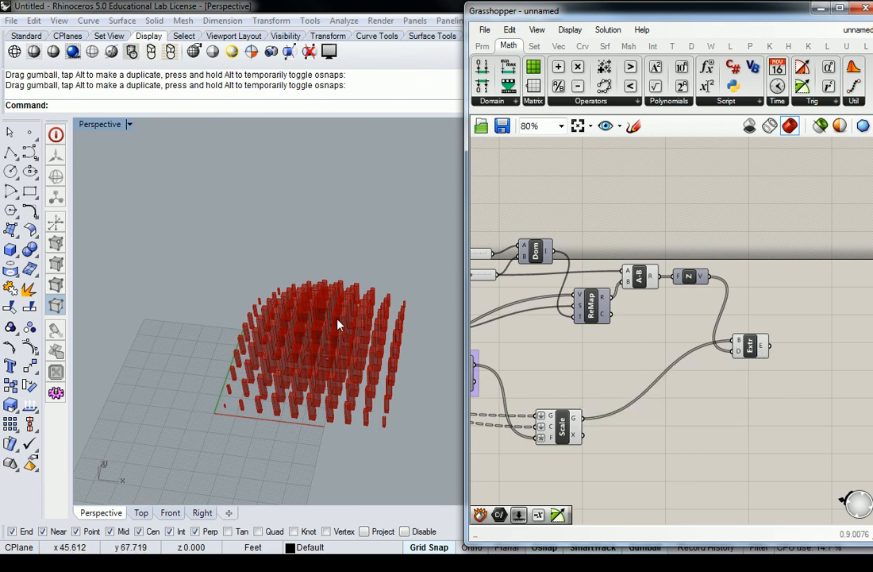
scroll(361, 329, "up", 5)
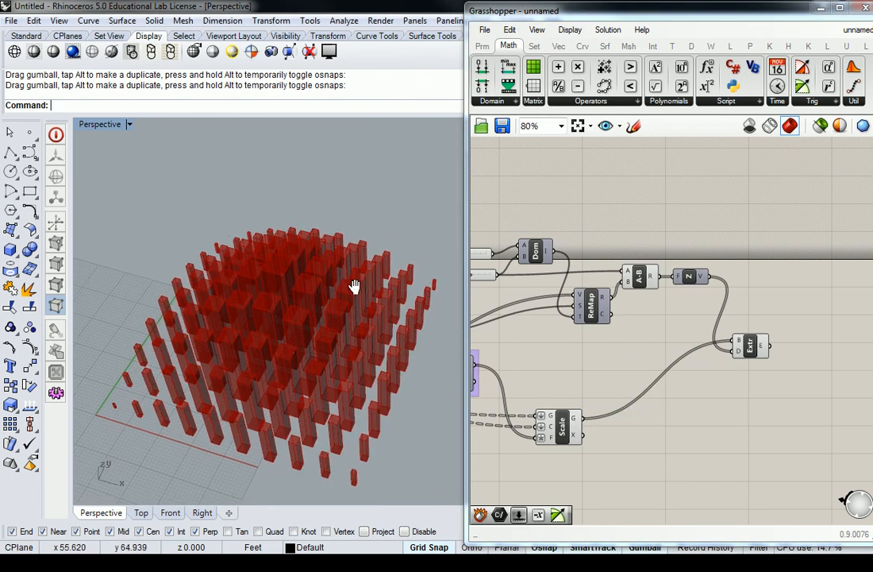
right_click_drag(365, 305, 399, 210)
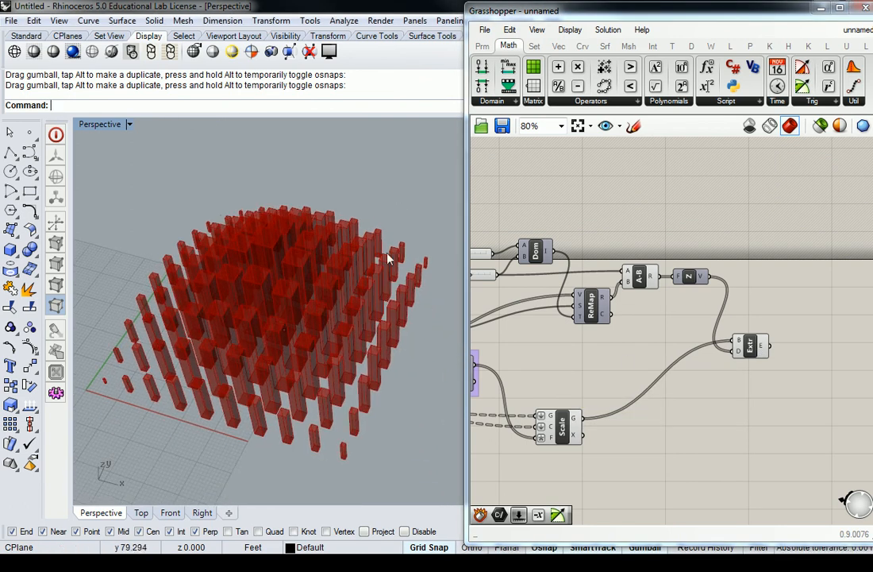
left_click(750, 347)
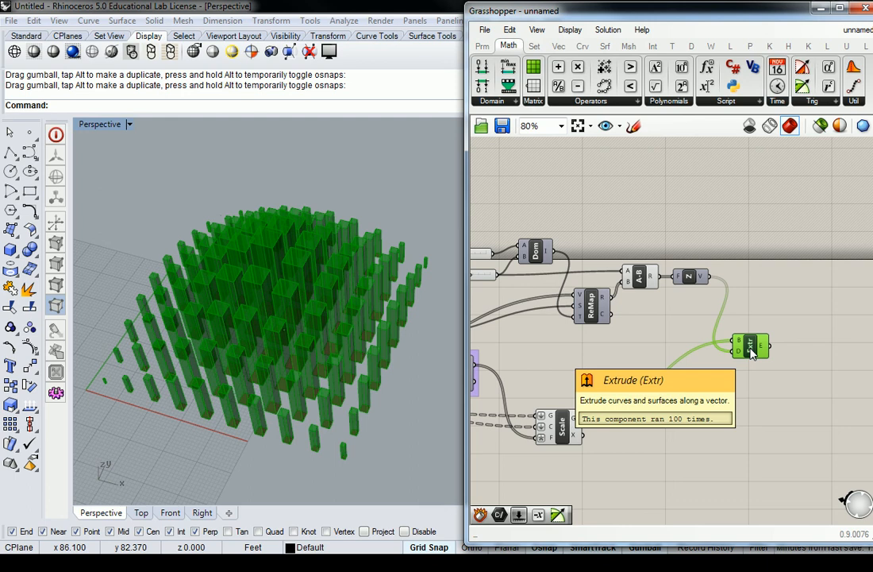
left_click_drag(753, 347, 763, 357)
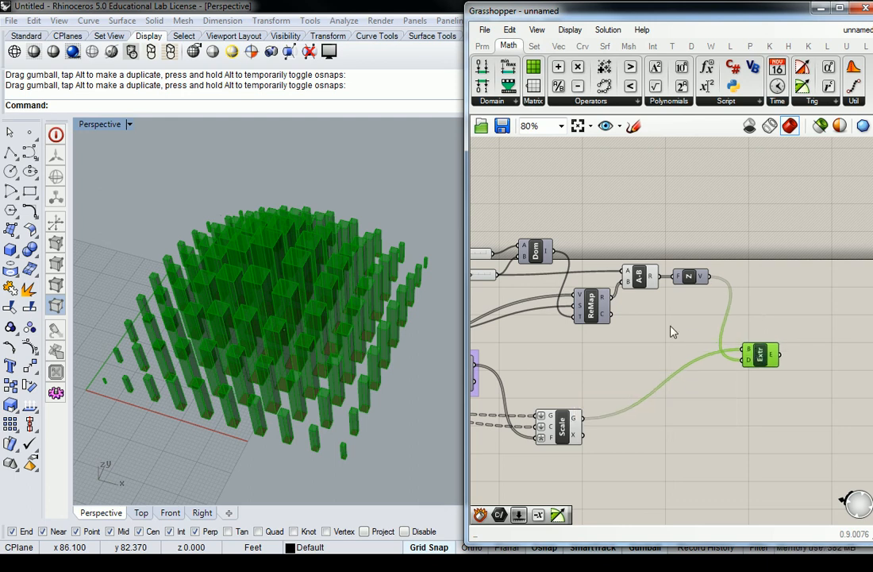